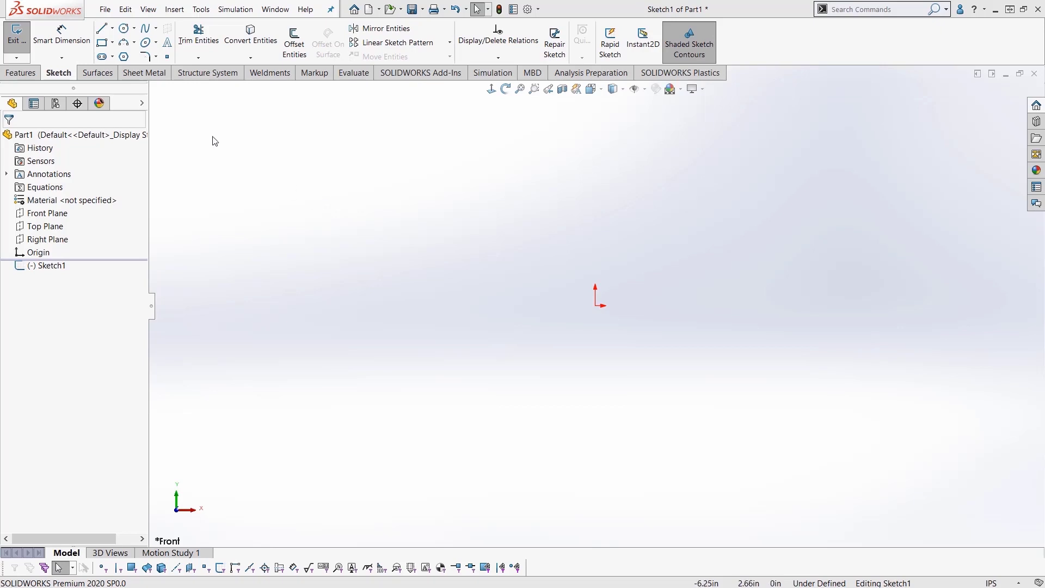
Step: Draw a three-sided frame of two vertical lines joined by a top horizontal line
{"action": "left_click", "coordinate": [104, 35]}
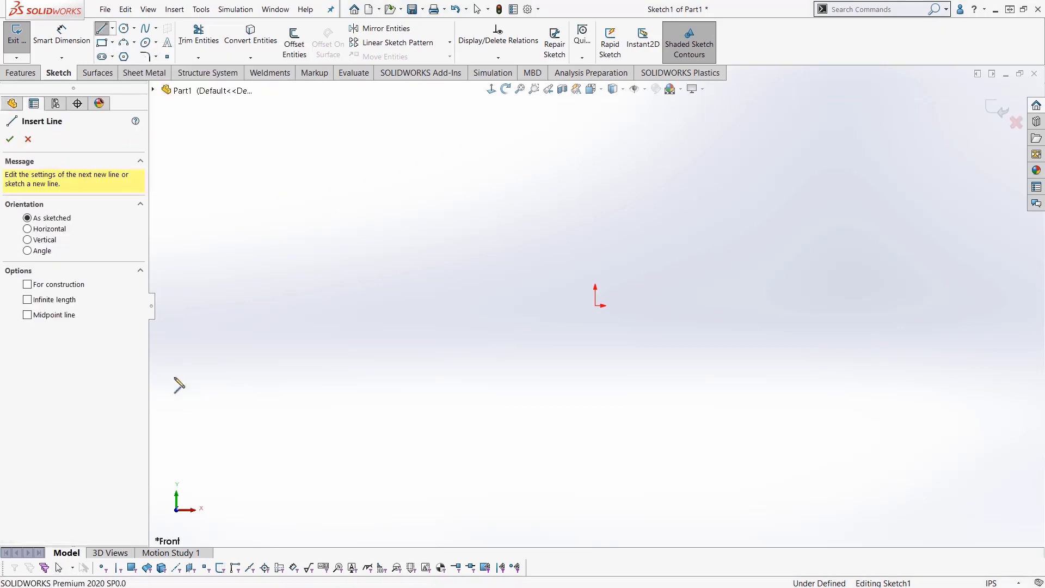
{"action": "left_click", "coordinate": [289, 305]}
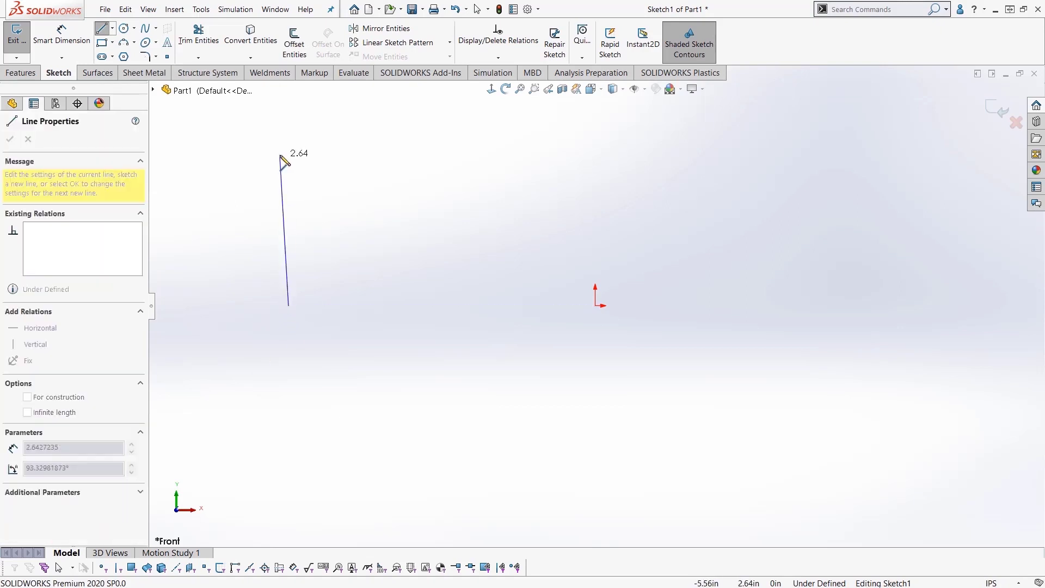
{"action": "left_click", "coordinate": [289, 143]}
{"action": "left_click", "coordinate": [396, 143]}
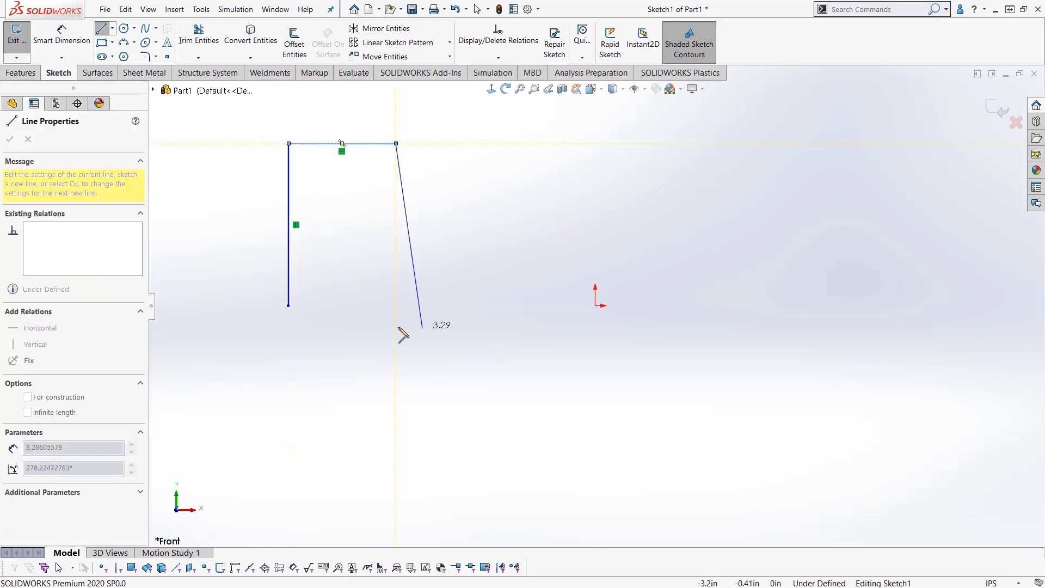
{"action": "double_click", "coordinate": [396, 306]}
{"action": "key", "text": "Escape"}
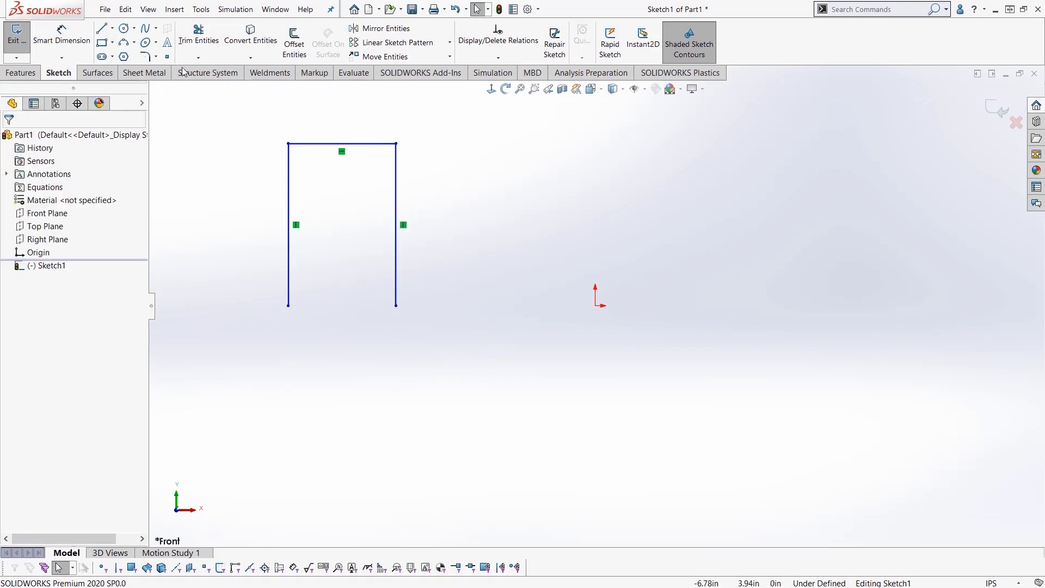
Step: Add a circle centred on the top line's midpoint, reaching its right end
{"action": "left_click", "coordinate": [124, 28]}
{"action": "left_click", "coordinate": [342, 143]}
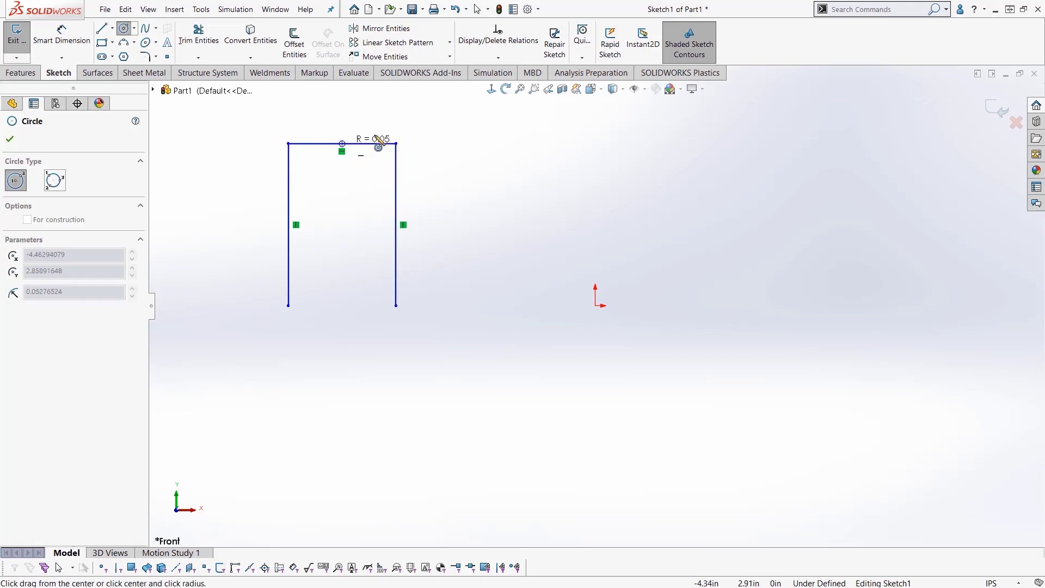
{"action": "left_click", "coordinate": [396, 143]}
{"action": "key", "text": "Escape"}
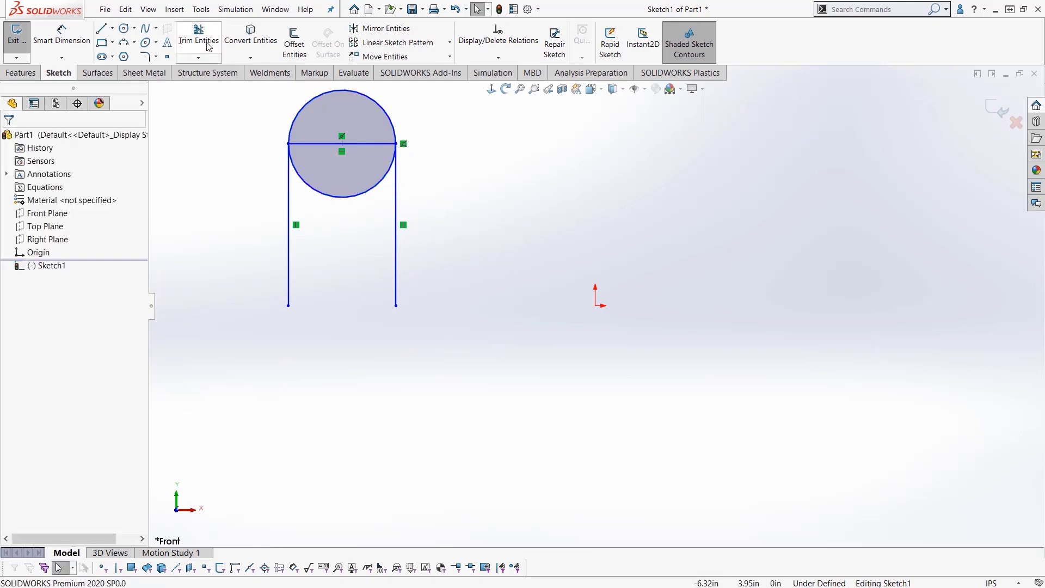
Step: Trim the circle and top line into an arch, then delete the arch and both lines
{"action": "left_click", "coordinate": [198, 34]}
{"action": "left_click", "coordinate": [340, 197]}
{"action": "left_click_drag", "start_coordinate": [326, 154], "coordinate": [323, 137]}
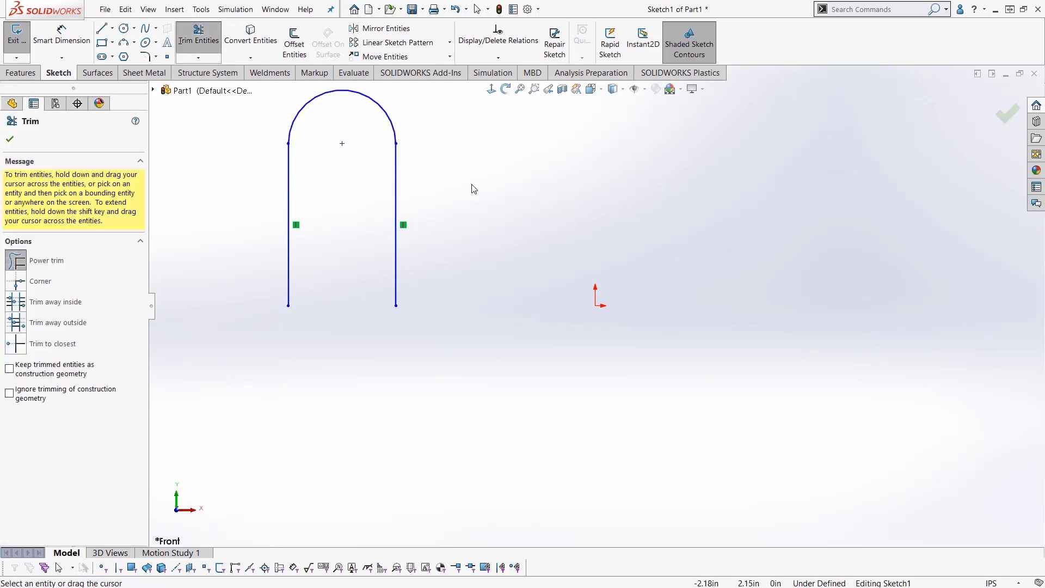
{"action": "key", "text": "Escape"}
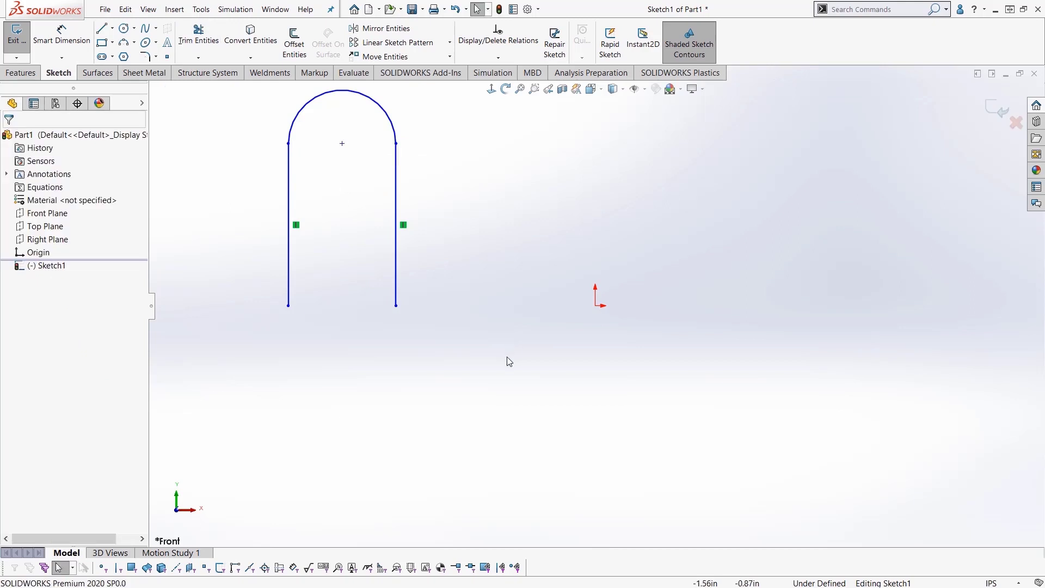
{"action": "left_click_drag", "start_coordinate": [507, 357], "coordinate": [186, 78]}
{"action": "key", "text": "Delete"}
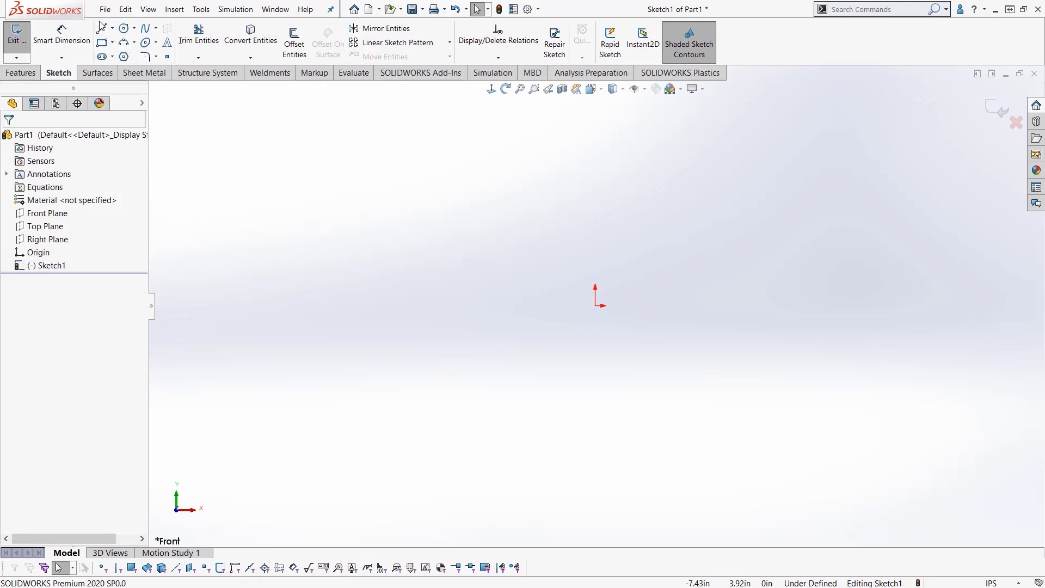
Step: Draw two vertical lines joined at the top by a tangent arc
{"action": "left_click", "coordinate": [102, 30]}
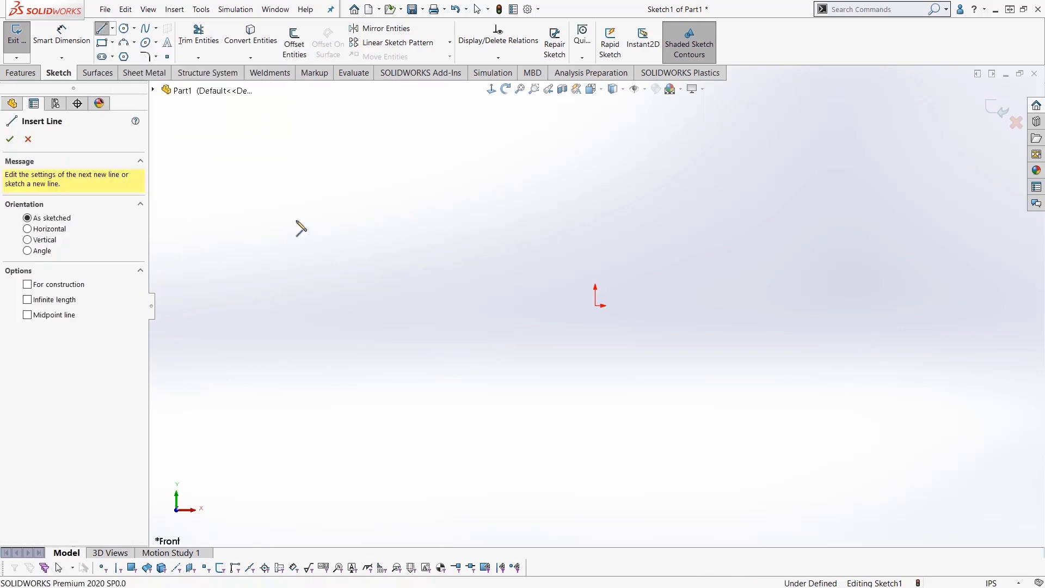
{"action": "left_click", "coordinate": [331, 299]}
{"action": "left_click", "coordinate": [332, 166]}
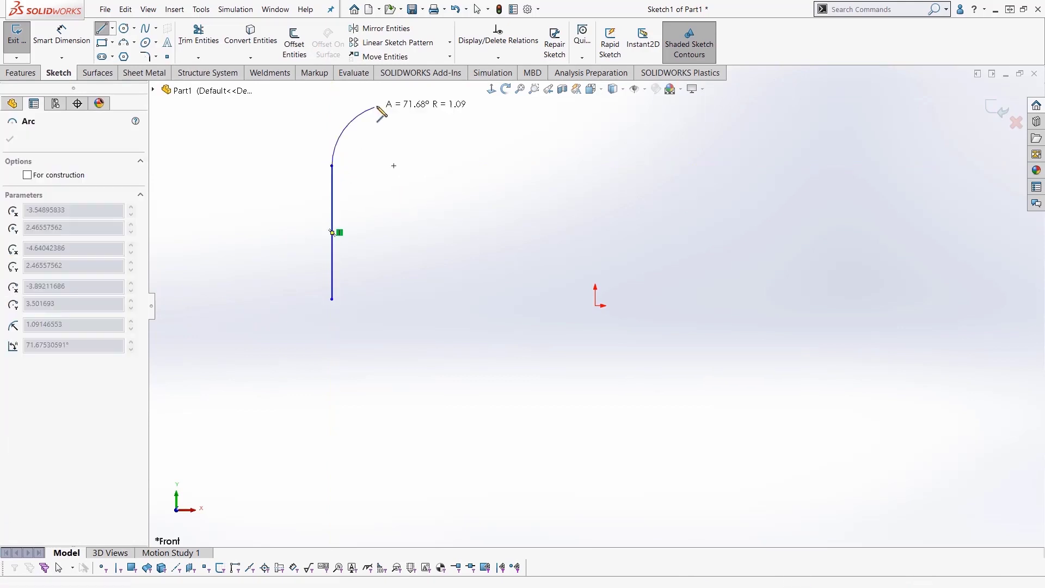
{"action": "left_click", "coordinate": [435, 165]}
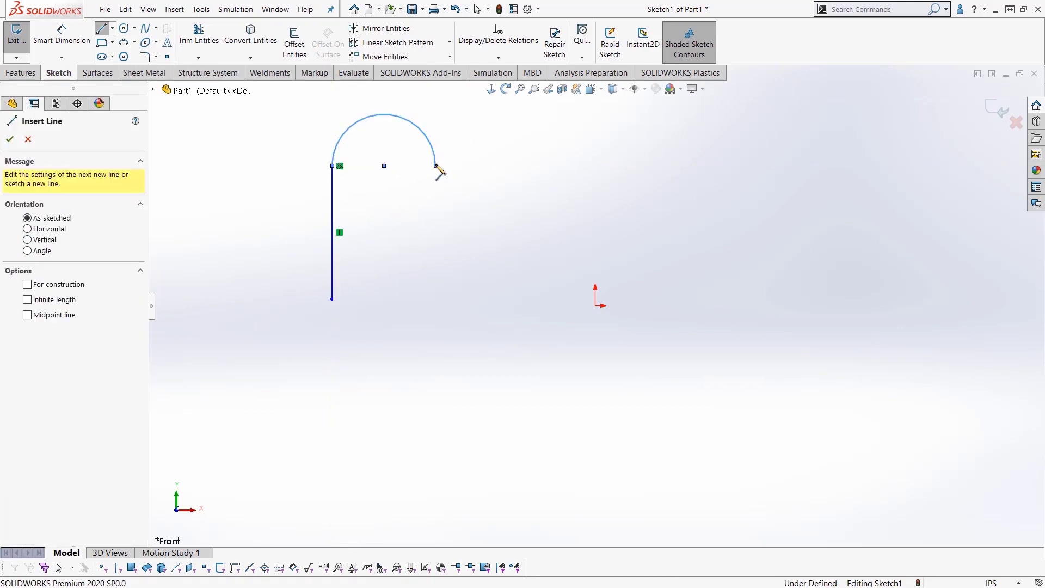
{"action": "left_click", "coordinate": [436, 298]}
{"action": "key", "text": "Escape"}
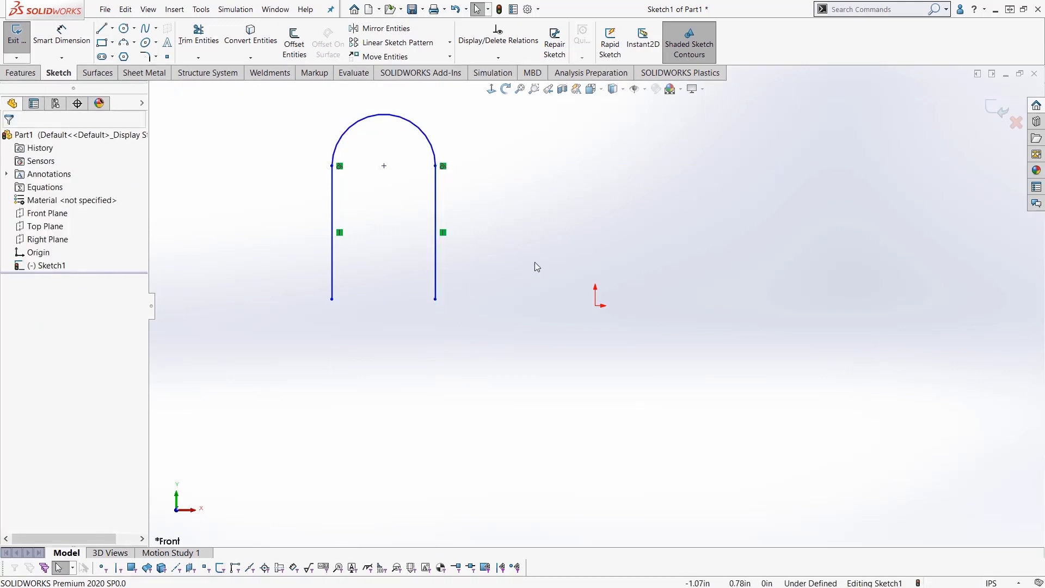
Step: Draw a slanted line rising right, continuing into three tangent arcs
{"action": "key", "text": "l"}
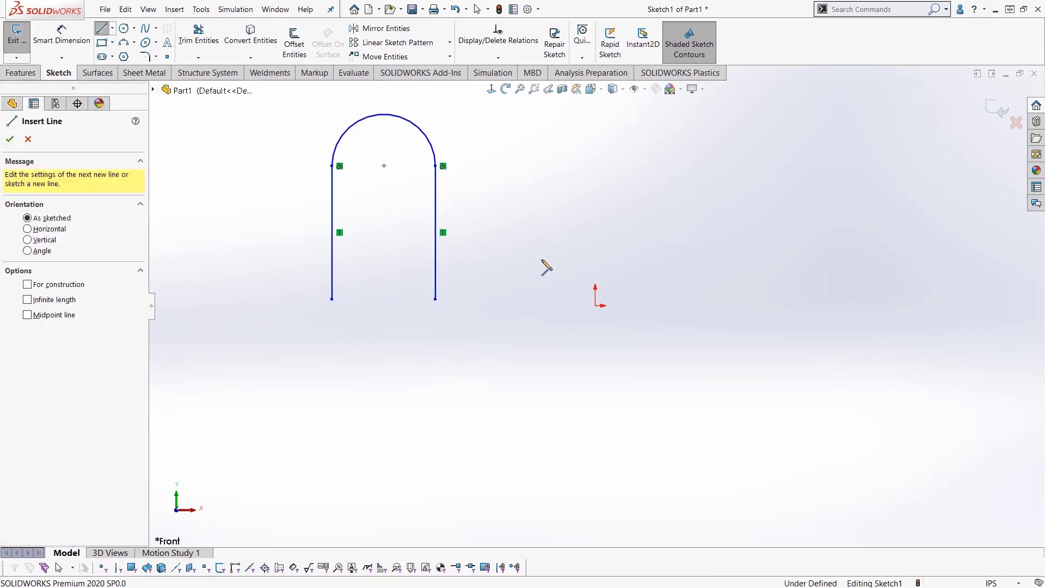
{"action": "left_click", "coordinate": [534, 261]}
{"action": "left_click", "coordinate": [654, 173]}
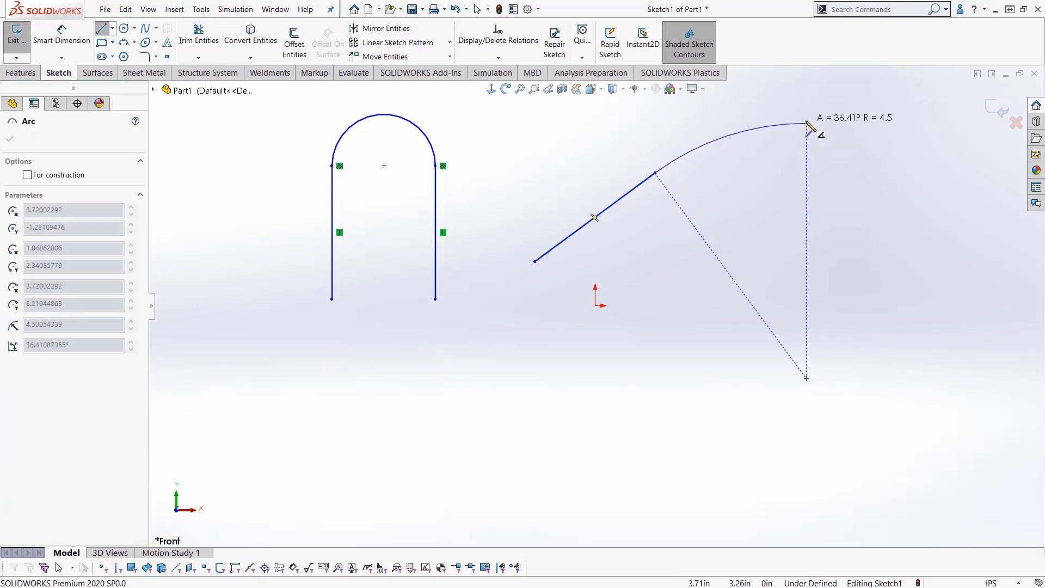
{"action": "left_click", "coordinate": [750, 147]}
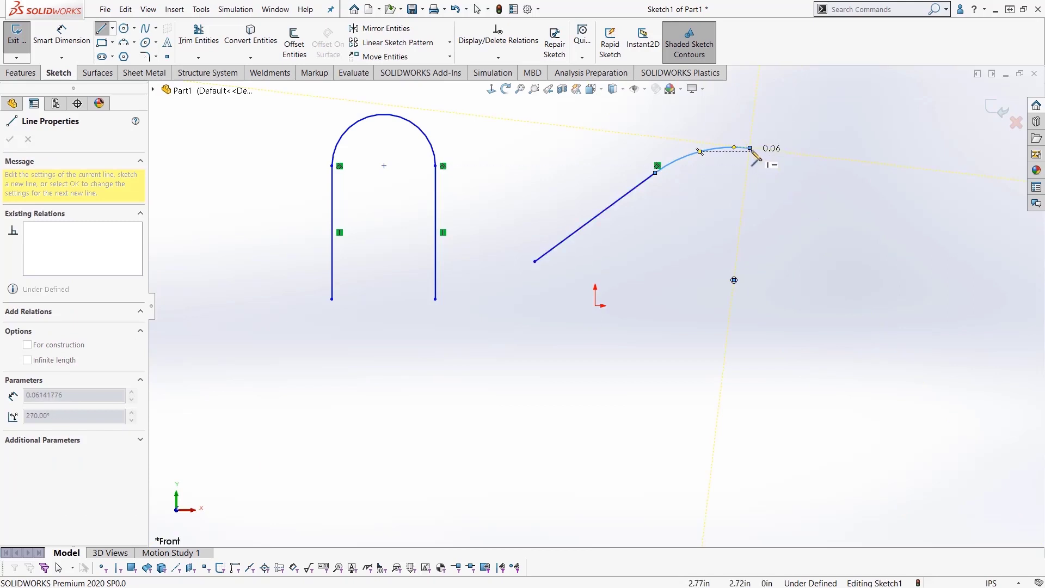
{"action": "left_click", "coordinate": [839, 93]}
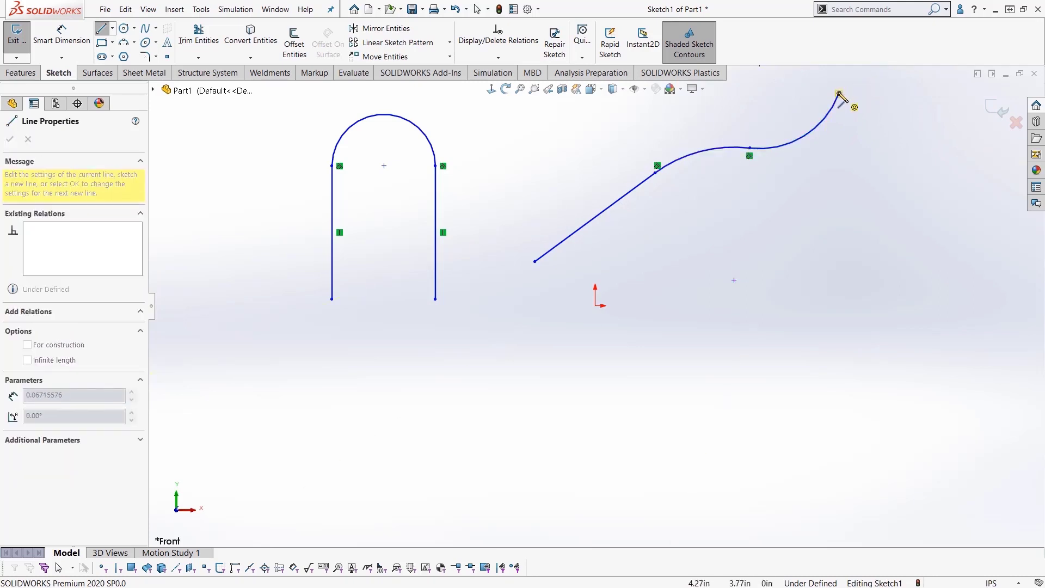
{"action": "left_click", "coordinate": [907, 173]}
{"action": "key", "text": "Escape"}
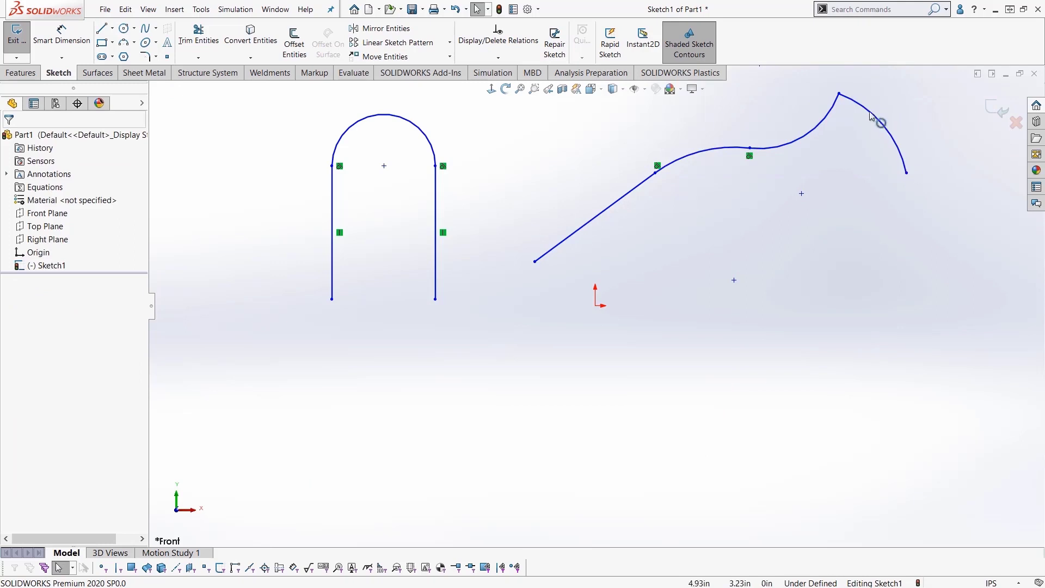
Step: Delete the third tangent arc, leaving the line with two arcs
{"action": "left_click", "coordinate": [871, 115]}
{"action": "scroll", "coordinate": [873, 119], "scroll_direction": "down", "scroll_amount": 2}
{"action": "key", "text": "Delete"}
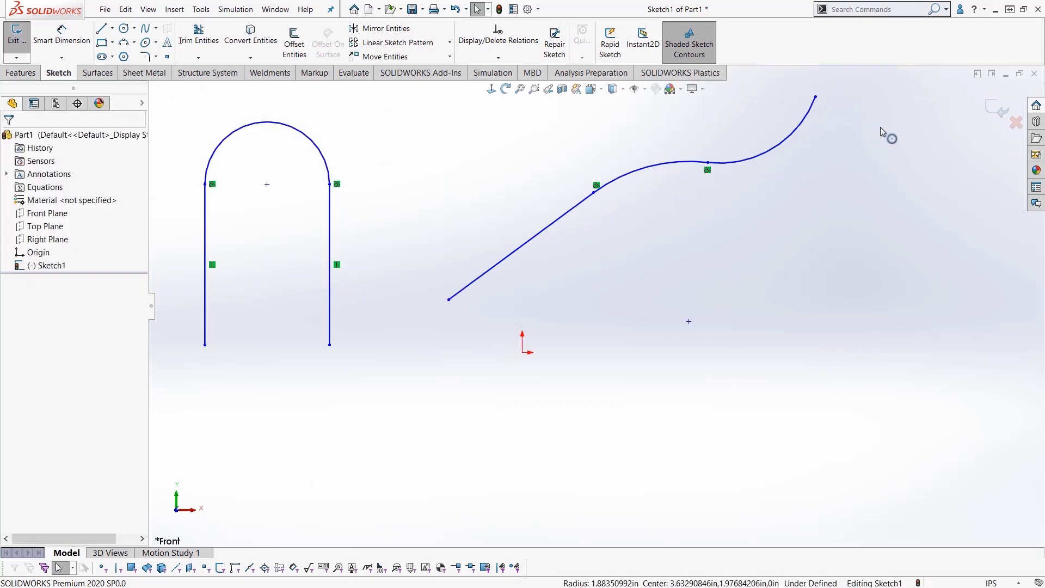
{"action": "scroll", "coordinate": [881, 127], "scroll_direction": "down", "scroll_amount": 3}
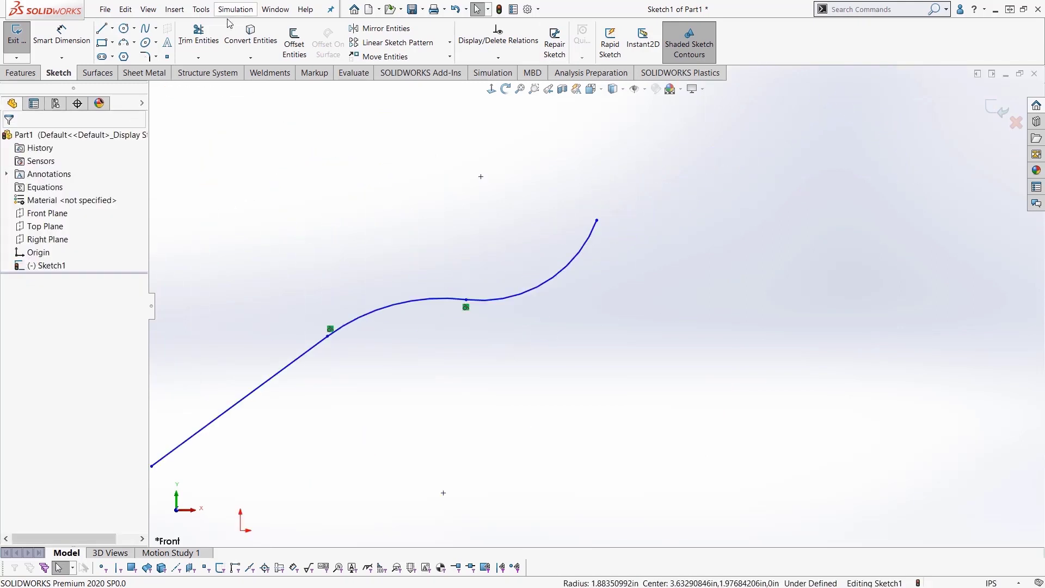
Step: From the curve's open end, add another tangent arc, then toggle back with A to end in a line
{"action": "left_click", "coordinate": [102, 28]}
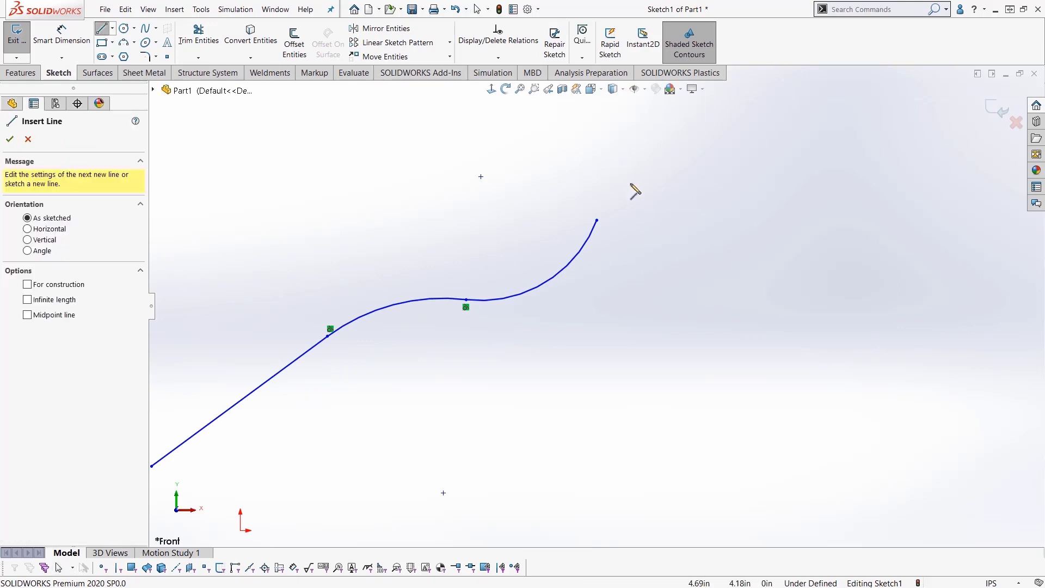
{"action": "left_click", "coordinate": [597, 221]}
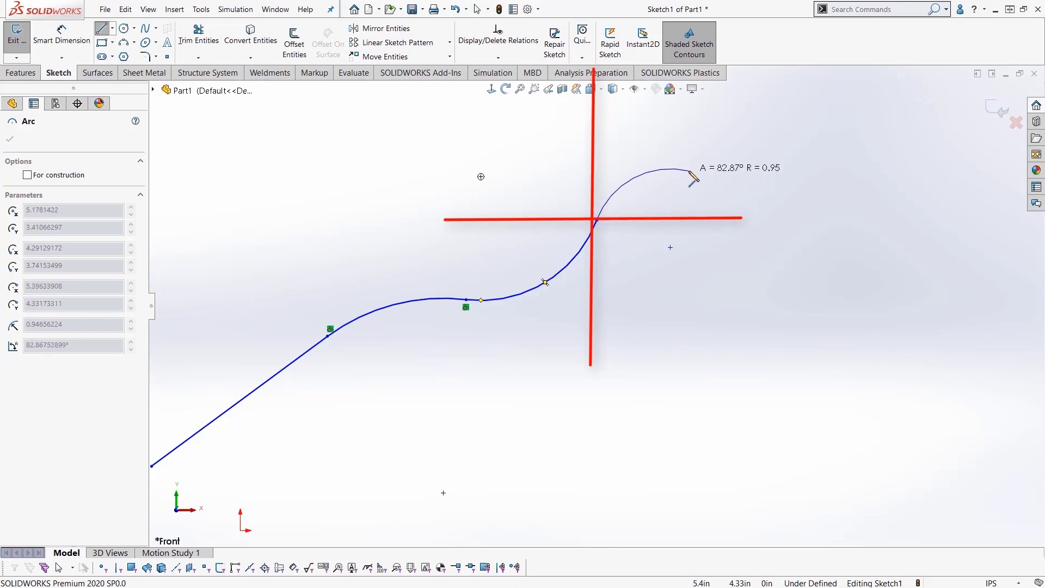
{"action": "left_click", "coordinate": [688, 171]}
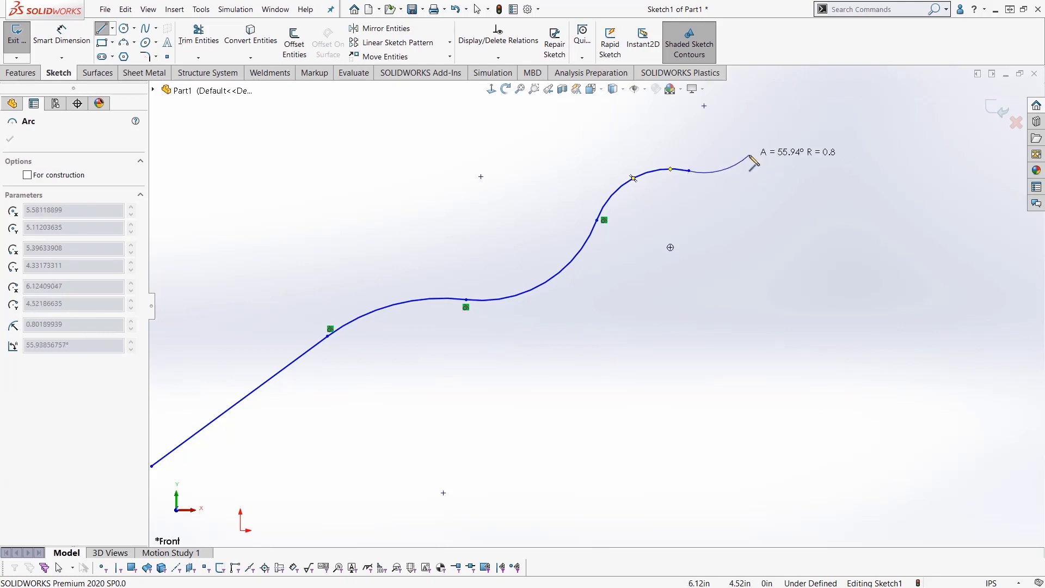
{"action": "key", "text": "a"}
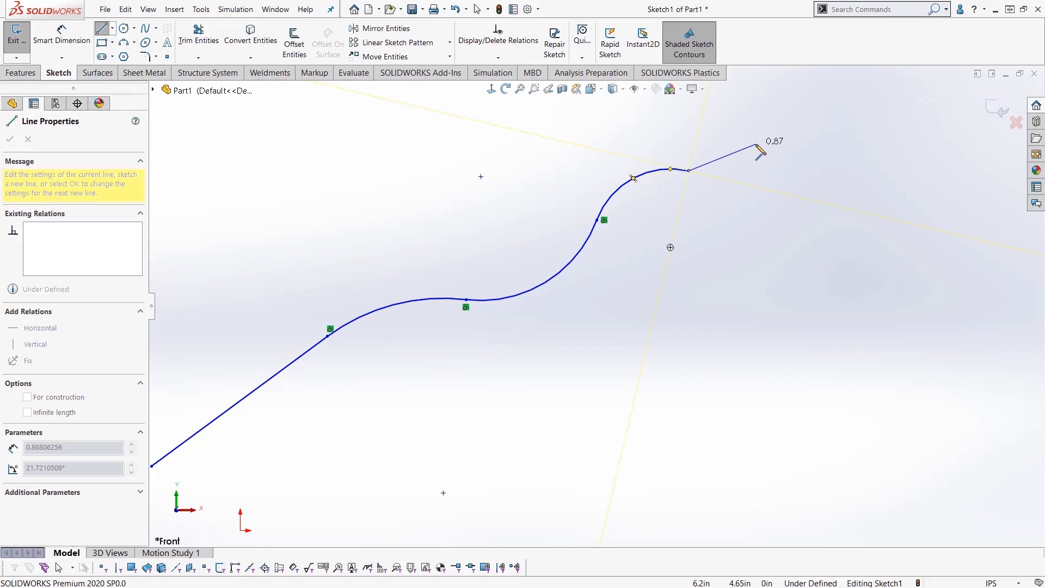
{"action": "left_click", "coordinate": [756, 145]}
Step: End the curved chain, reframe the view, and draw a vertical line right of the S-curve
{"action": "key", "text": "Escape"}
{"action": "key", "text": "f"}
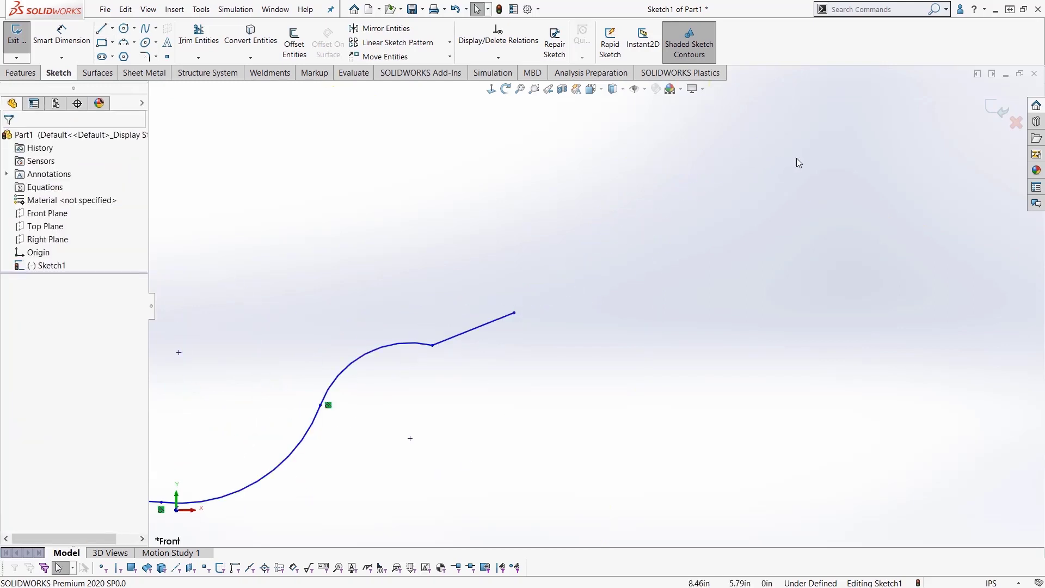
{"action": "left_click", "coordinate": [101, 27]}
{"action": "left_click", "coordinate": [683, 405]}
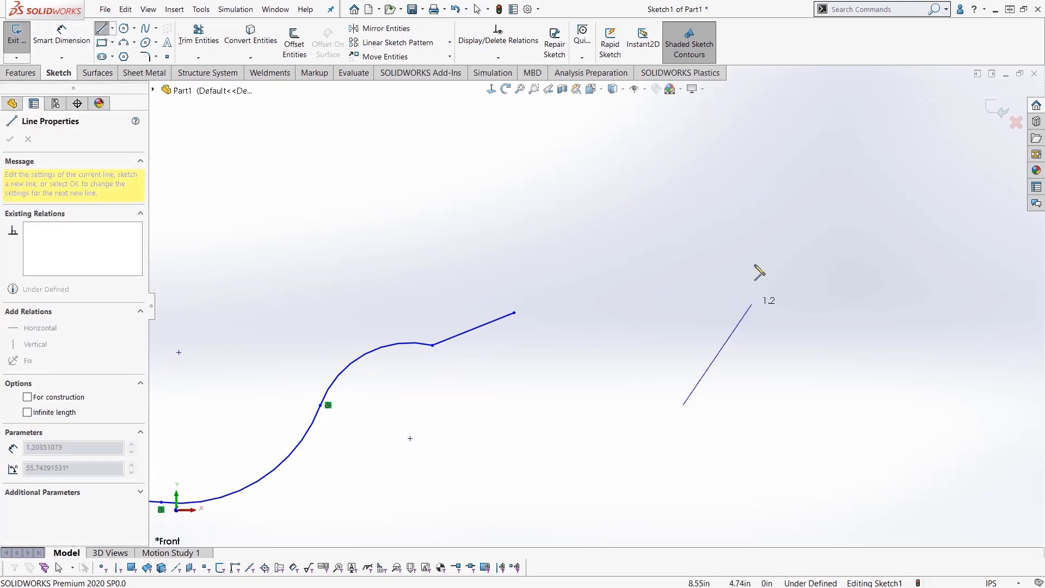
{"action": "left_click", "coordinate": [683, 233]}
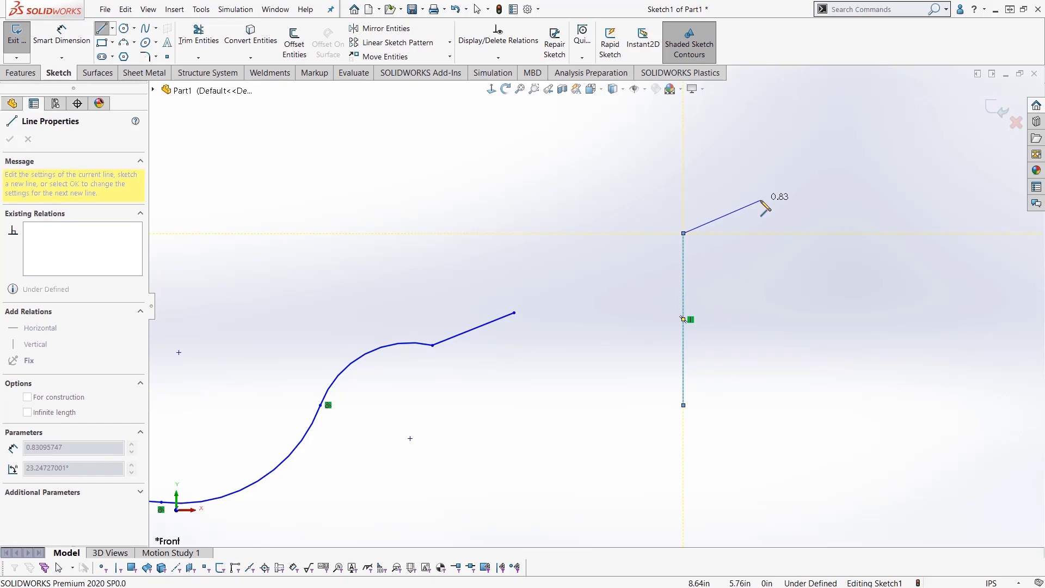
Step: Toggle between arc and line with A, then add a slanted line from the vertical line's top
{"action": "key", "text": "a"}
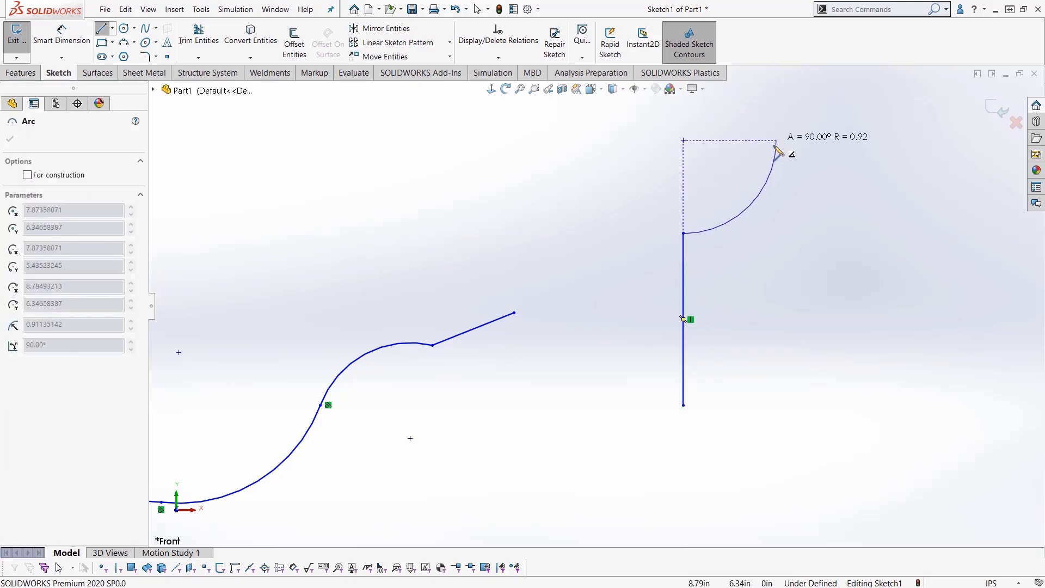
{"action": "key", "text": "a"}
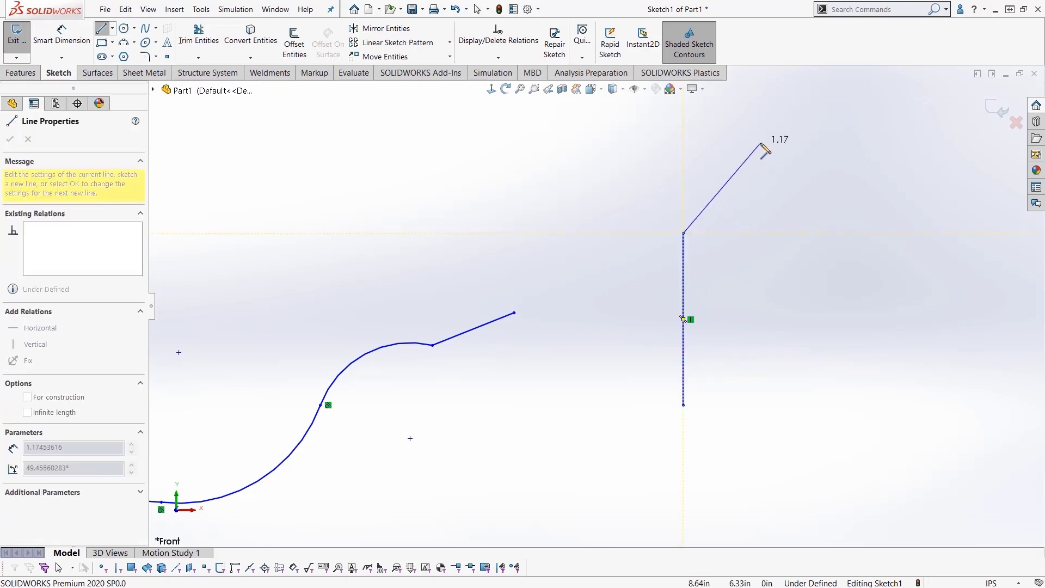
{"action": "key", "text": "a"}
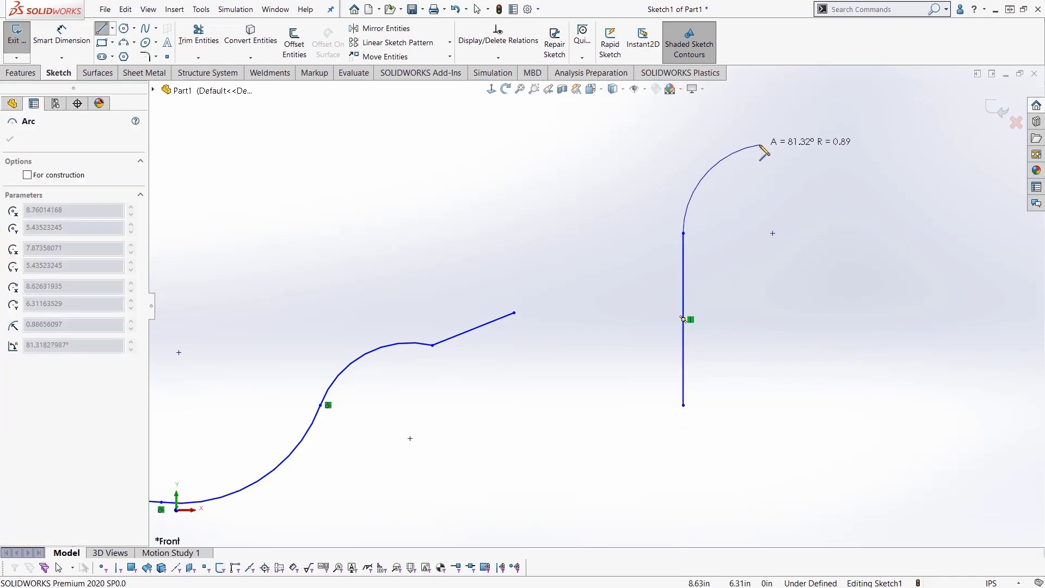
{"action": "key", "text": "a"}
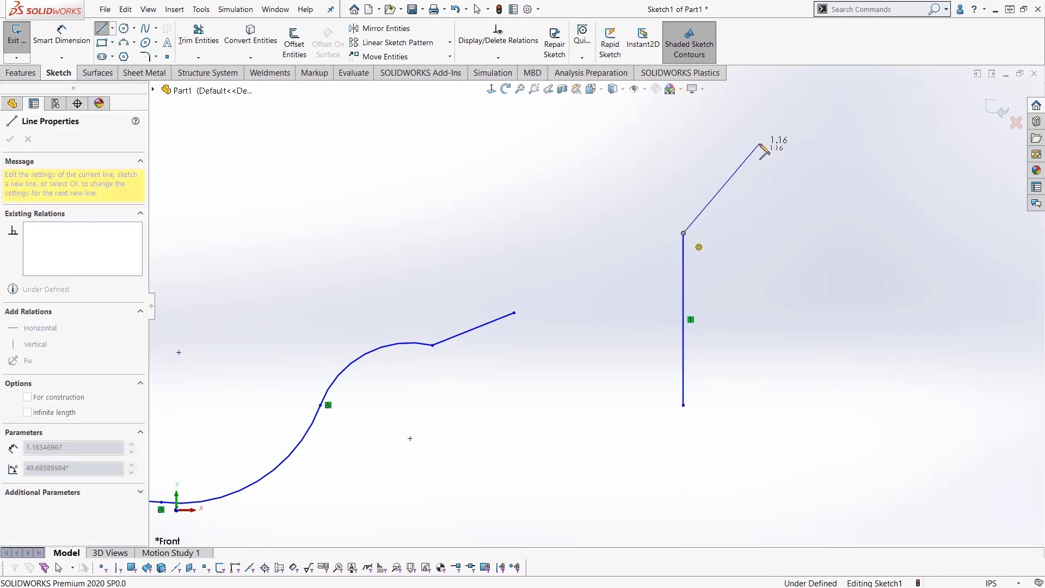
{"action": "key", "text": "a"}
{"action": "key", "text": "a"}
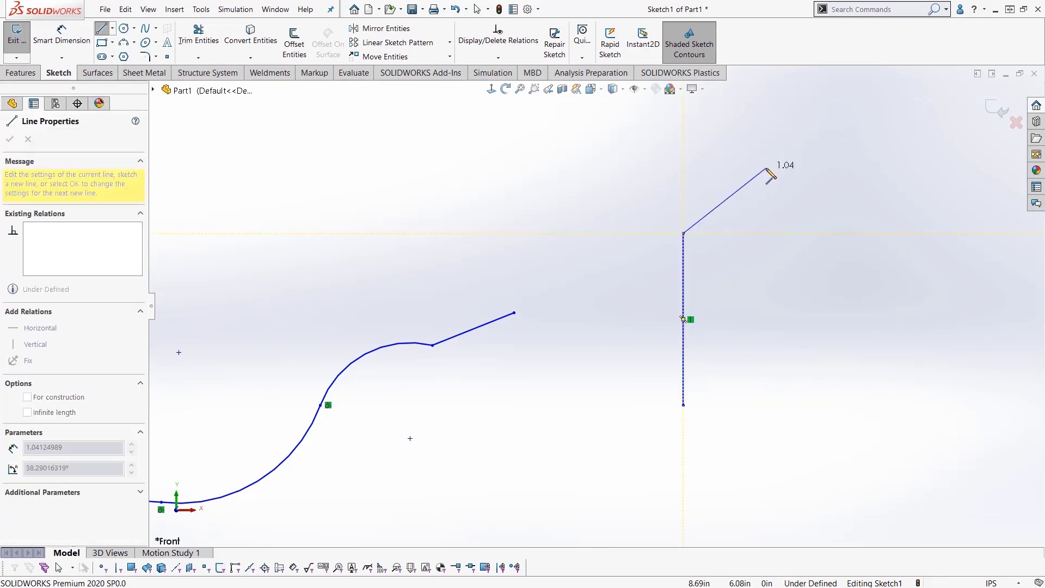
{"action": "left_click", "coordinate": [766, 169]}
{"action": "key", "text": "Escape"}
{"action": "key", "text": "f"}
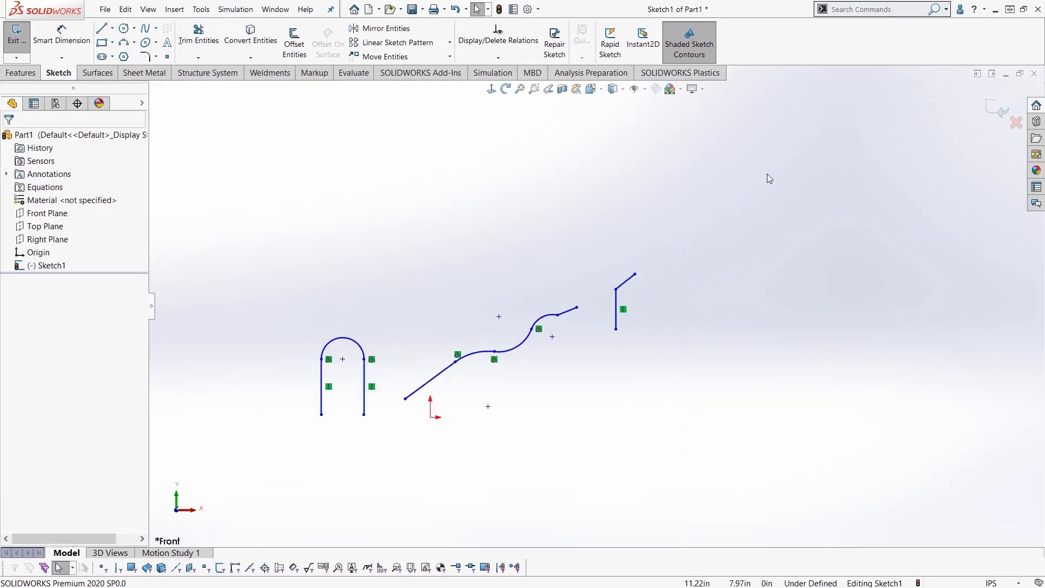
Step: Draw a corner rectangle, then a smaller centre rectangle with diagonal construction lines
{"action": "left_click", "coordinate": [102, 43]}
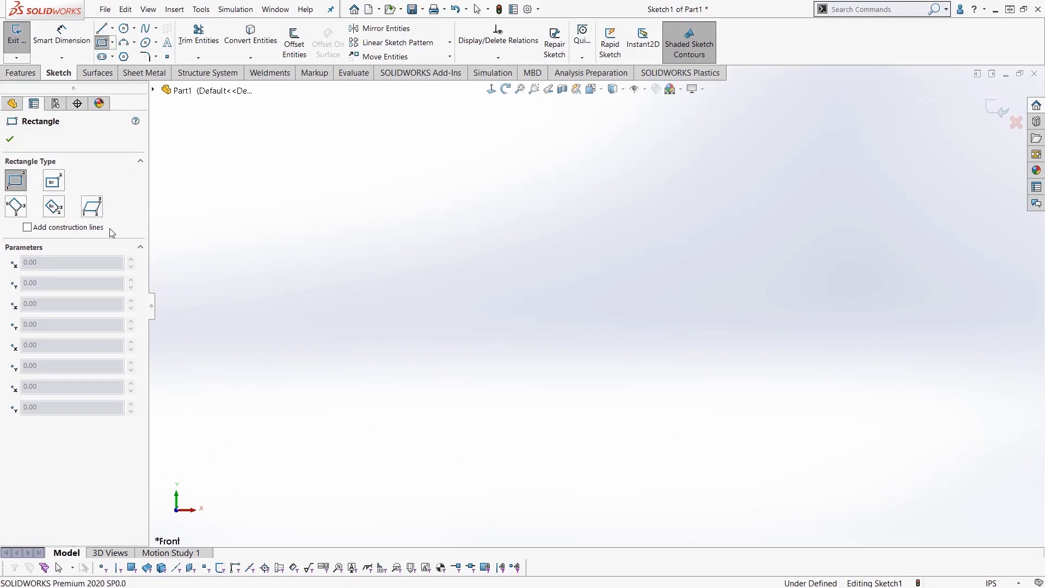
{"action": "left_click", "coordinate": [323, 379]}
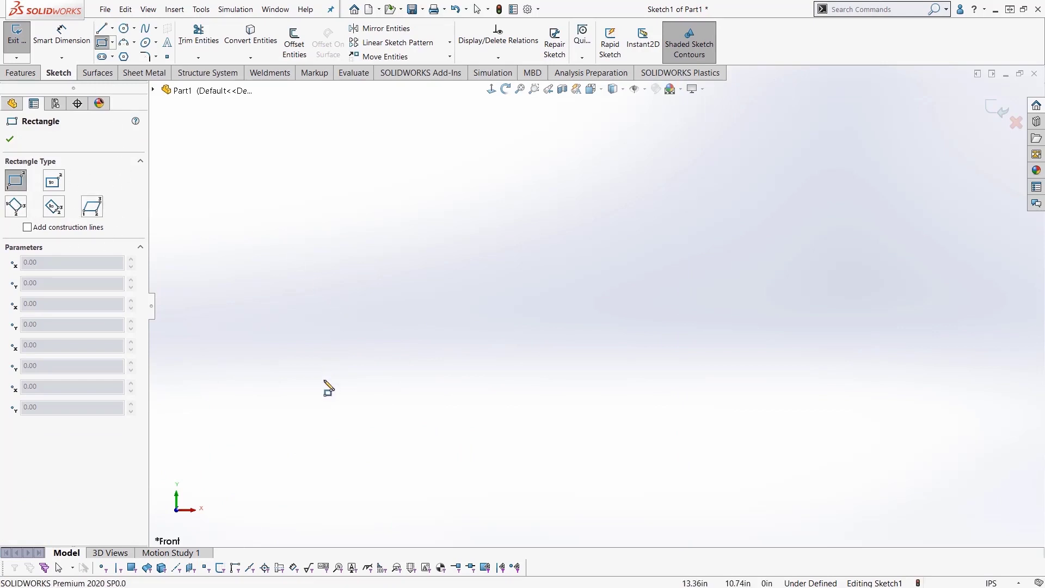
{"action": "left_click", "coordinate": [517, 217]}
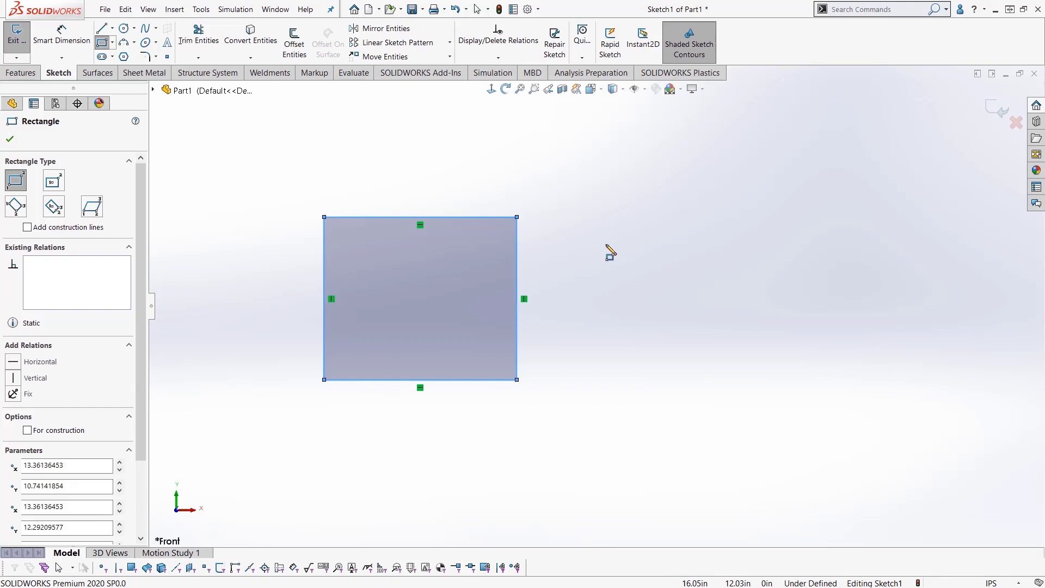
{"action": "left_click", "coordinate": [606, 244]}
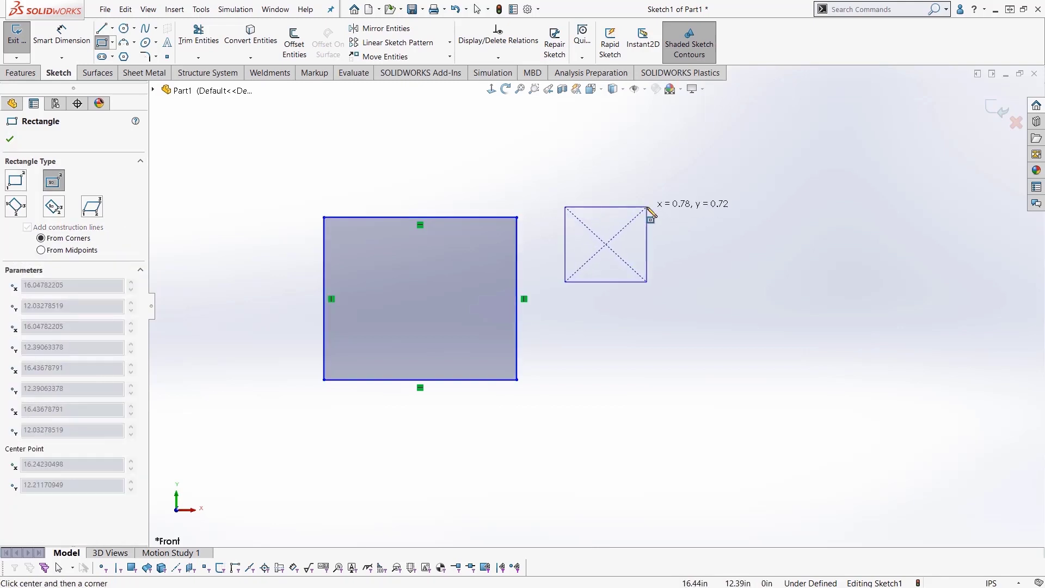
{"action": "left_click", "coordinate": [646, 206]}
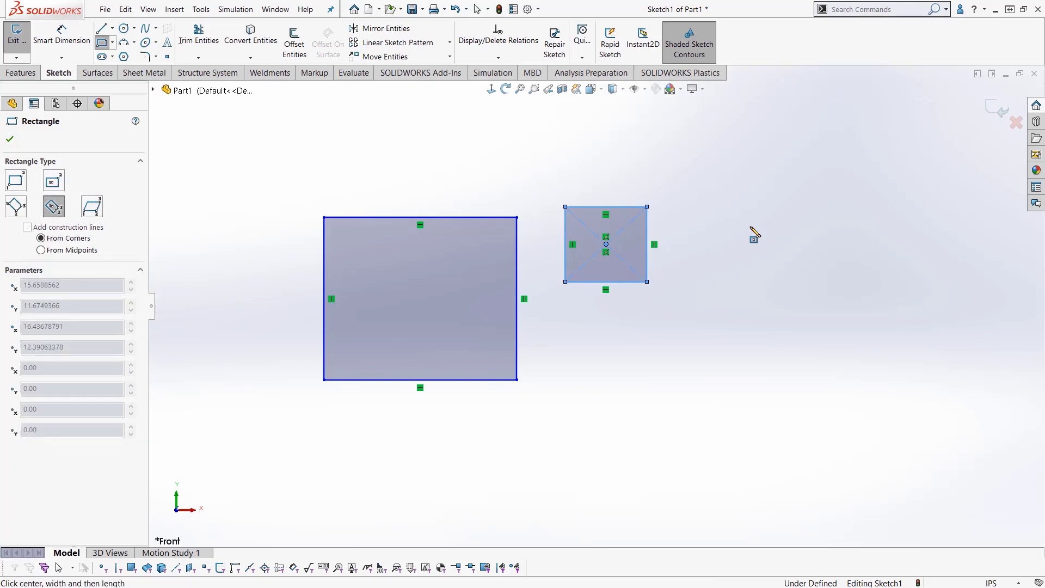
Step: Draw a tilted parallelogram from three corners beside the rectangles, then zoom out
{"action": "left_click", "coordinate": [753, 234]}
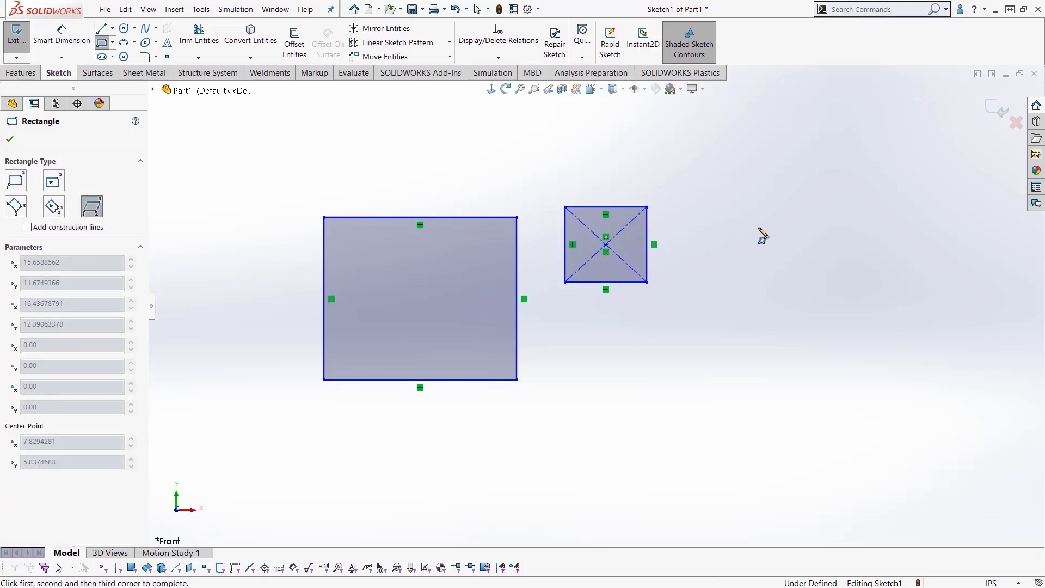
{"action": "left_click", "coordinate": [817, 166]}
{"action": "left_click", "coordinate": [869, 200]}
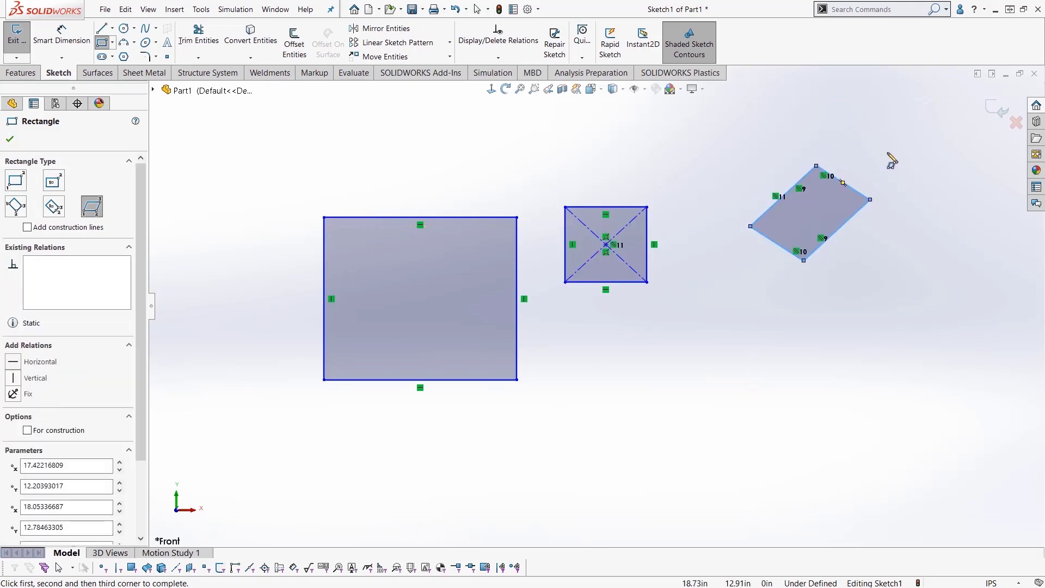
{"action": "key", "text": "Escape"}
{"action": "key", "text": "z"}
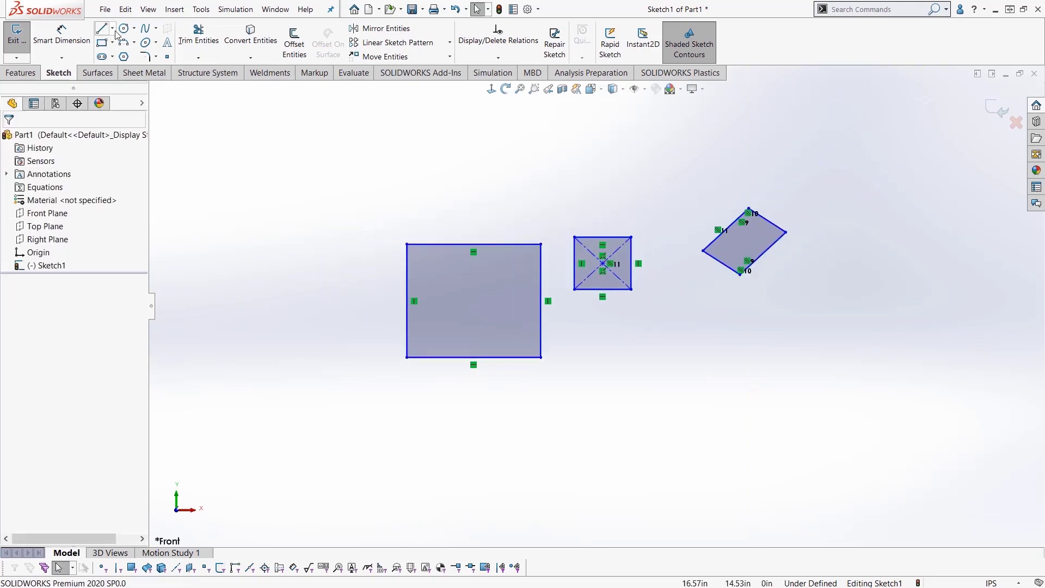
Step: Draw a perimeter circle through three points left of the rectangles
{"action": "left_click", "coordinate": [123, 30]}
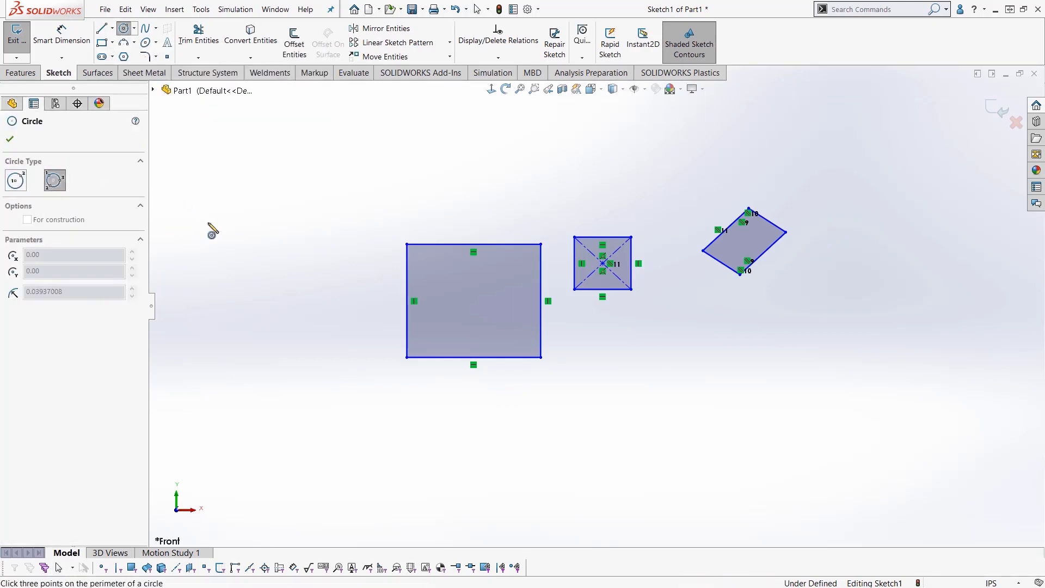
{"action": "left_click", "coordinate": [261, 219]}
{"action": "left_click", "coordinate": [326, 271]}
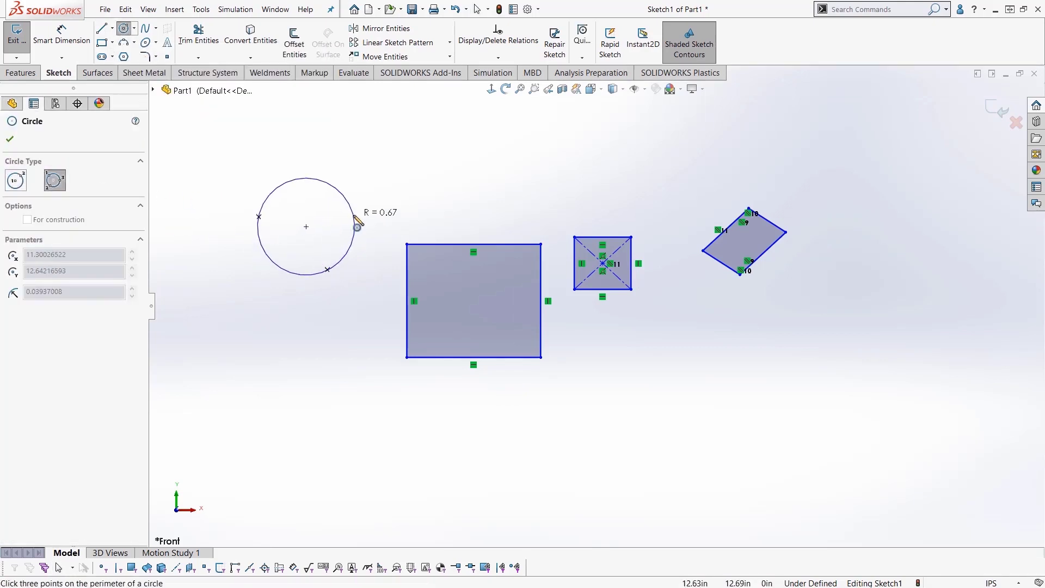
{"action": "left_click", "coordinate": [355, 219]}
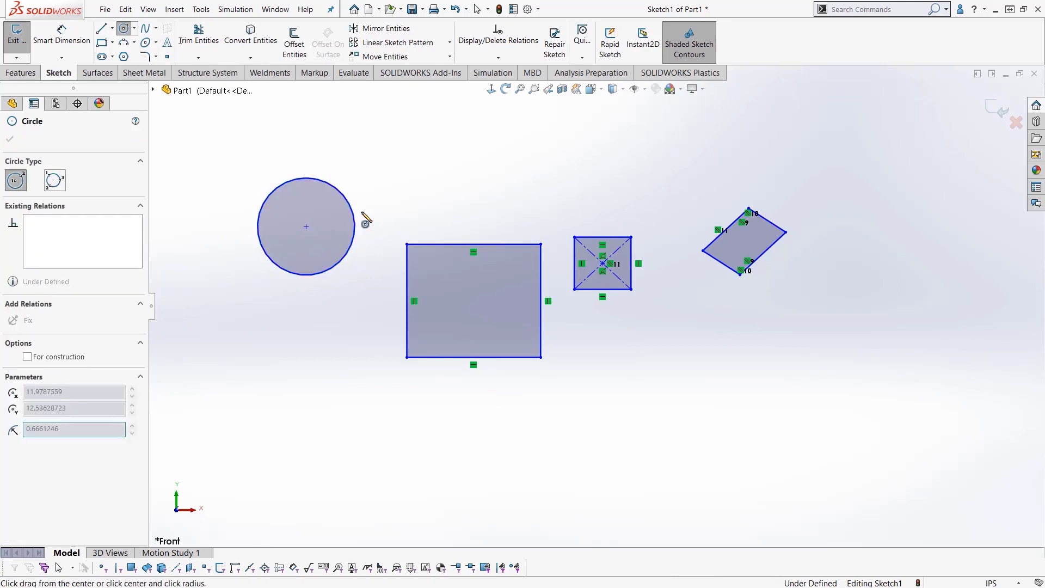
Step: Add a centre circle of radius about 0.69 above the large rectangle
{"action": "left_click", "coordinate": [449, 172]}
{"action": "left_click", "coordinate": [494, 147]}
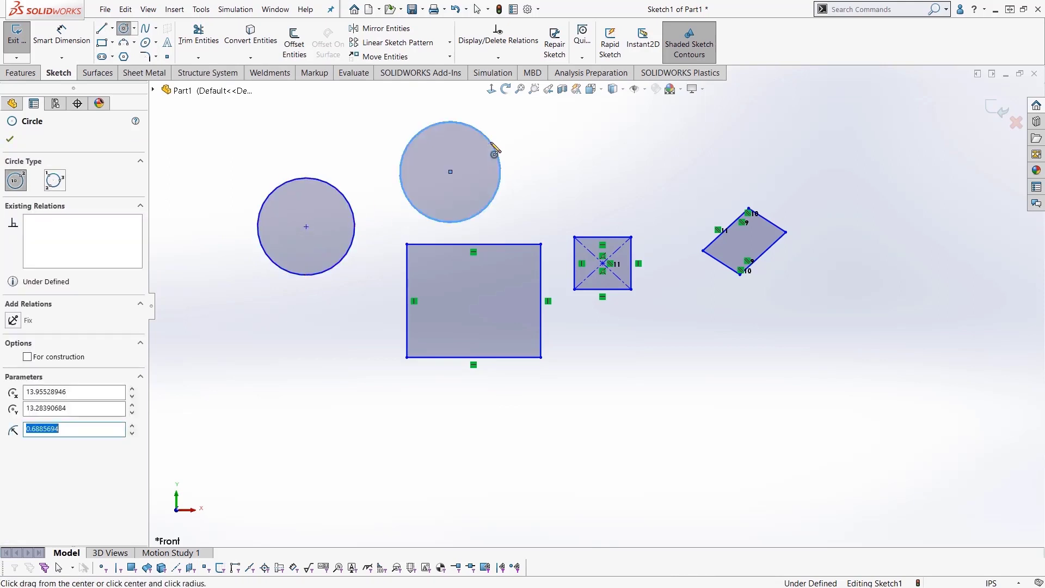
{"action": "key", "text": "Escape"}
{"action": "left_click", "coordinate": [102, 56]}
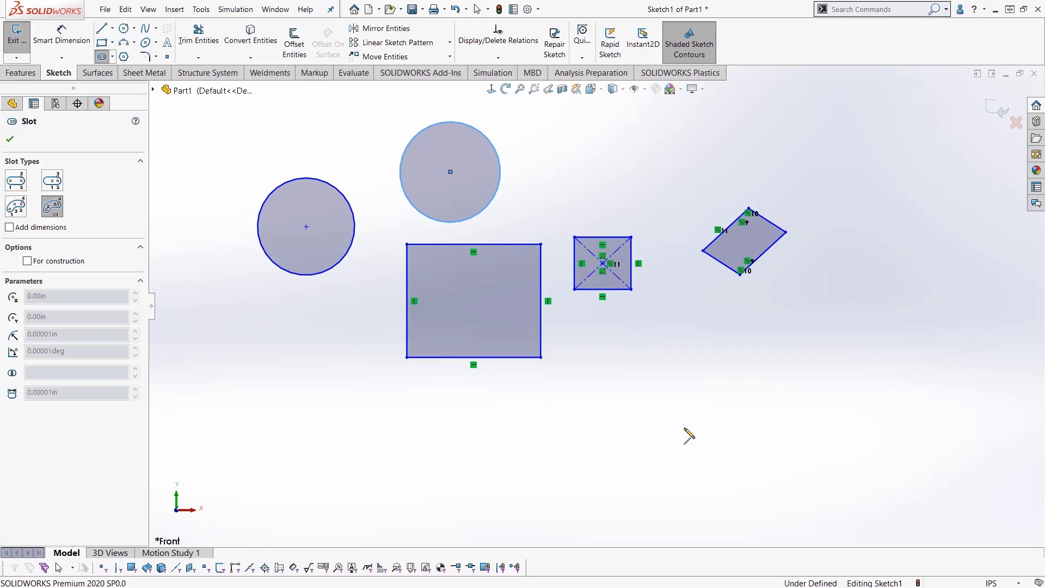
{"action": "key", "text": "Escape"}
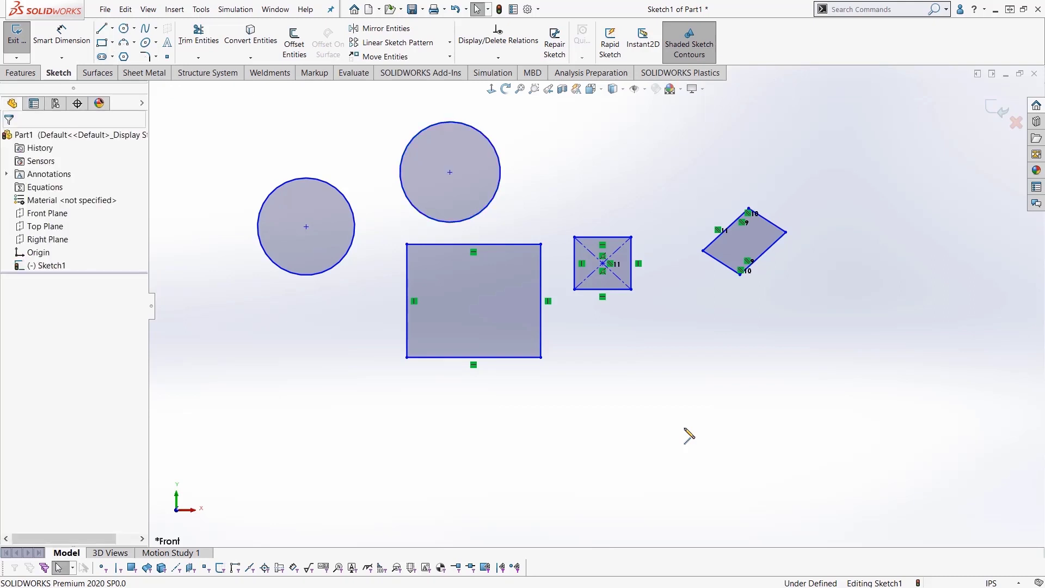